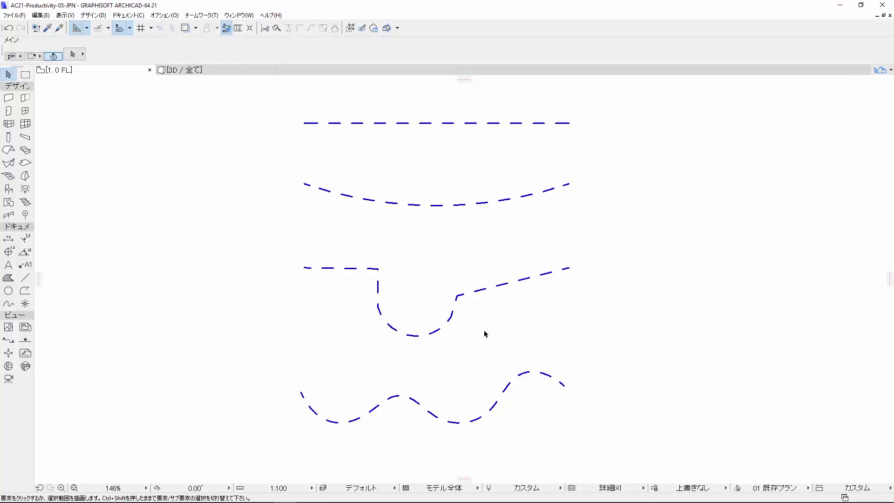
# - Select the curved line, bottom spline and top dashed line in turn, then clear the selection
pyautogui.click(502, 200)
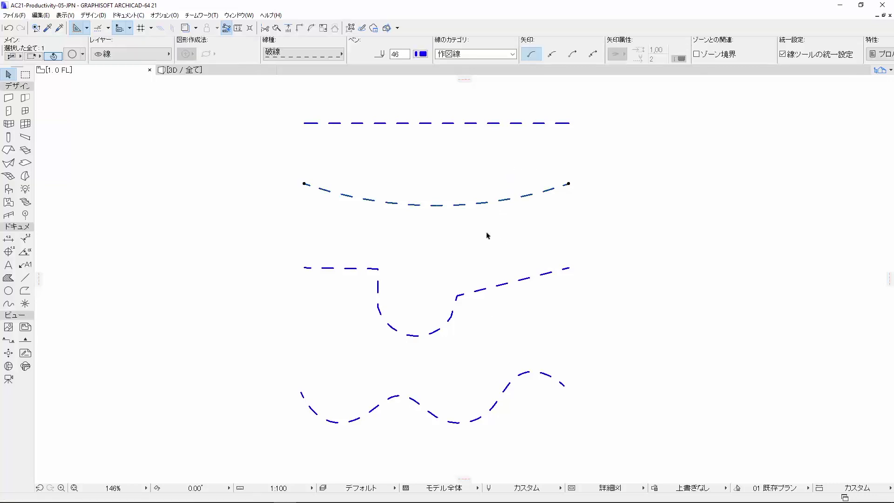
pyautogui.click(498, 404)
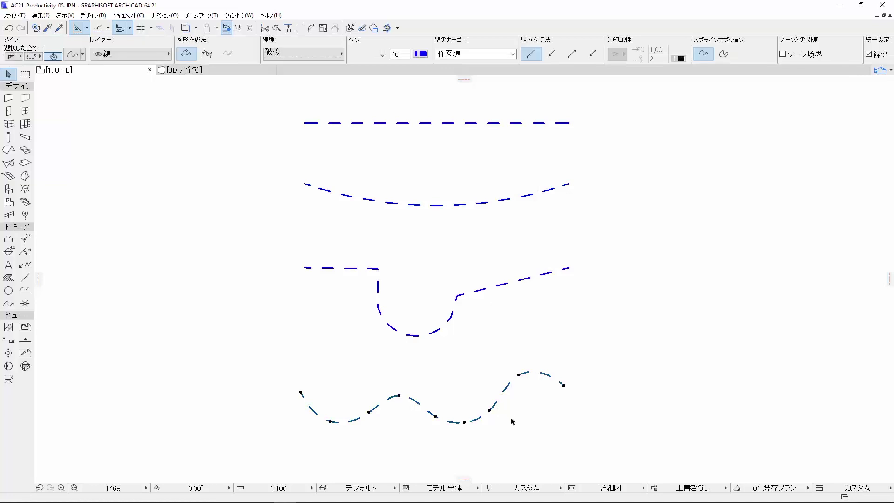
pyautogui.click(512, 421)
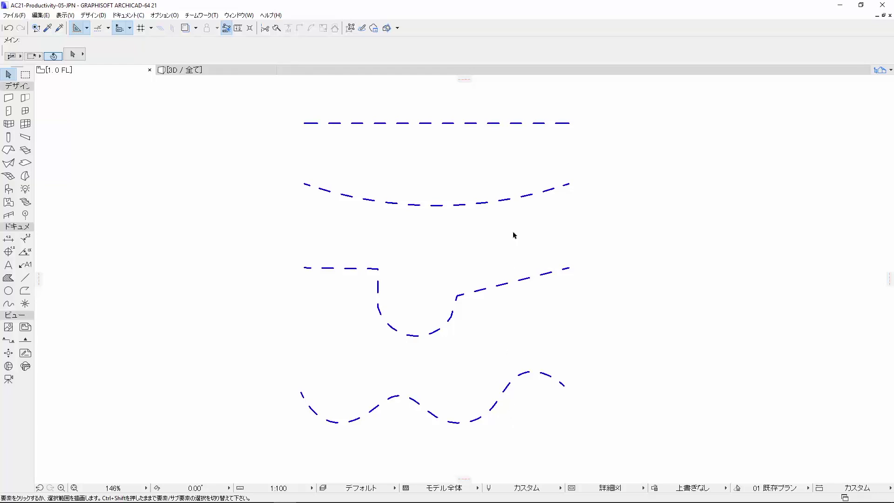
pyautogui.click(540, 125)
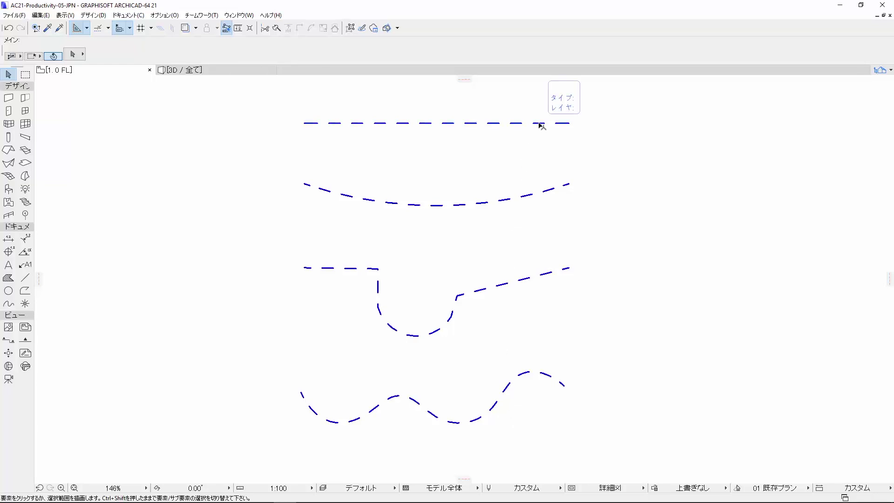
pyautogui.click(532, 196)
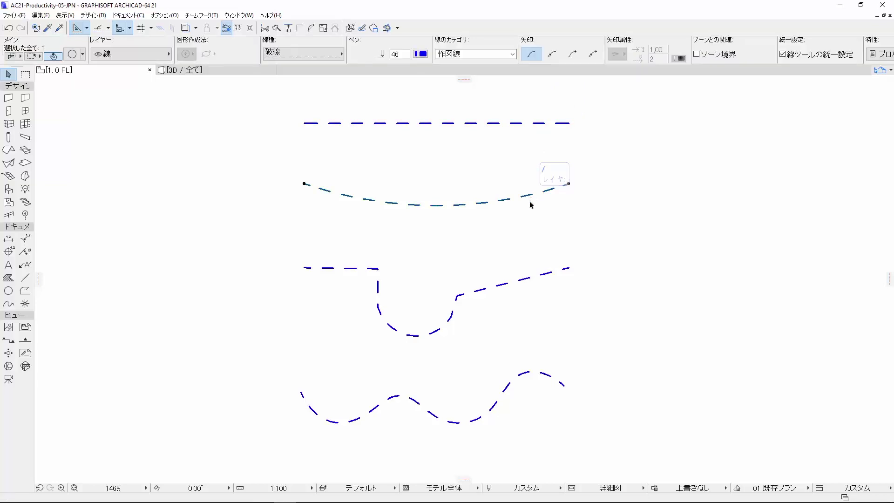
pyautogui.press('Escape')
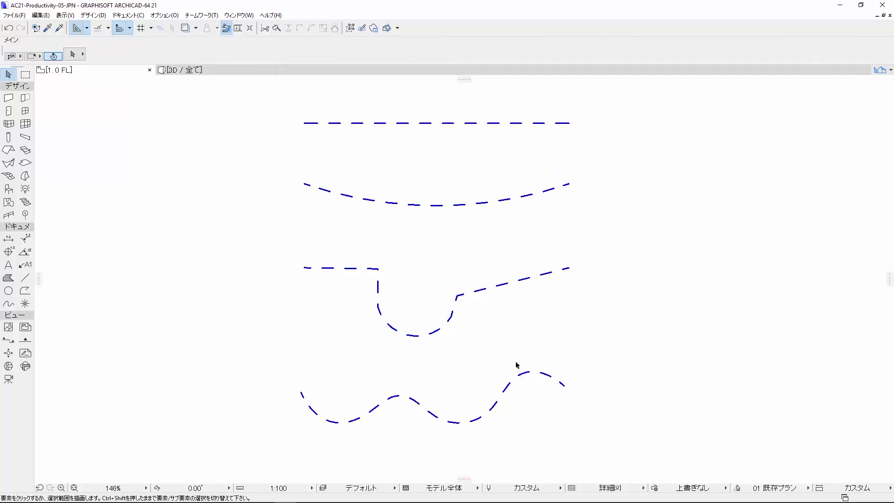
# - Try moving the curved dashed line's right end leftward, then return it to its original spot
pyautogui.click(569, 185)
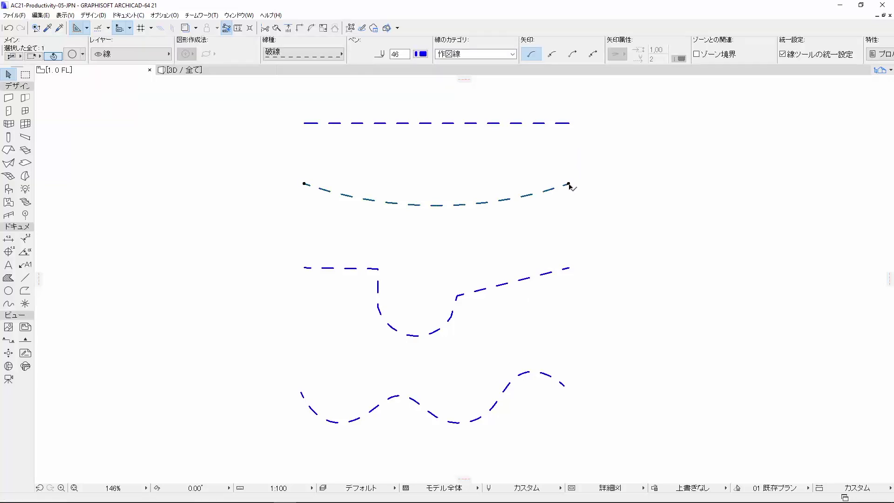
pyautogui.click(569, 184)
pyautogui.click(415, 223)
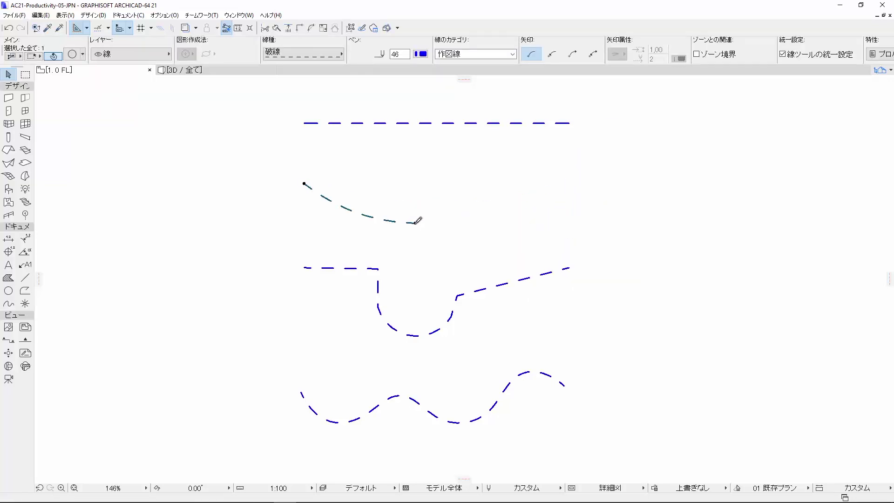
pyautogui.click(363, 211)
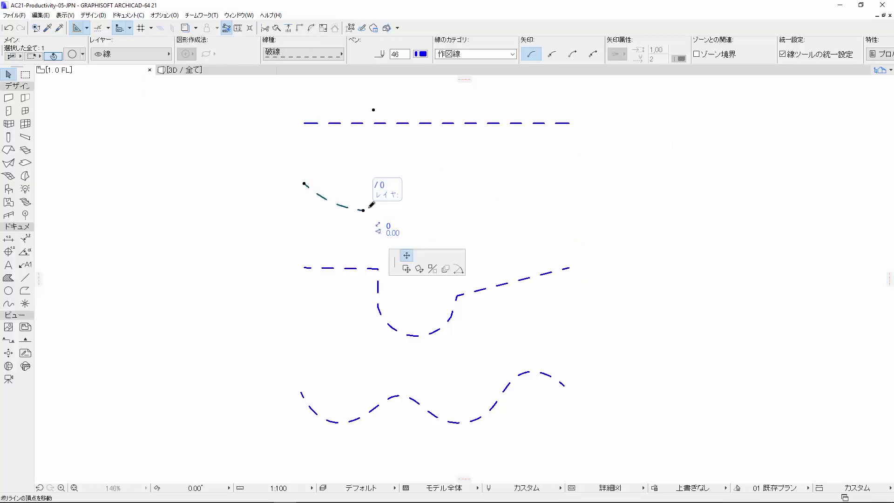
pyautogui.click(360, 188)
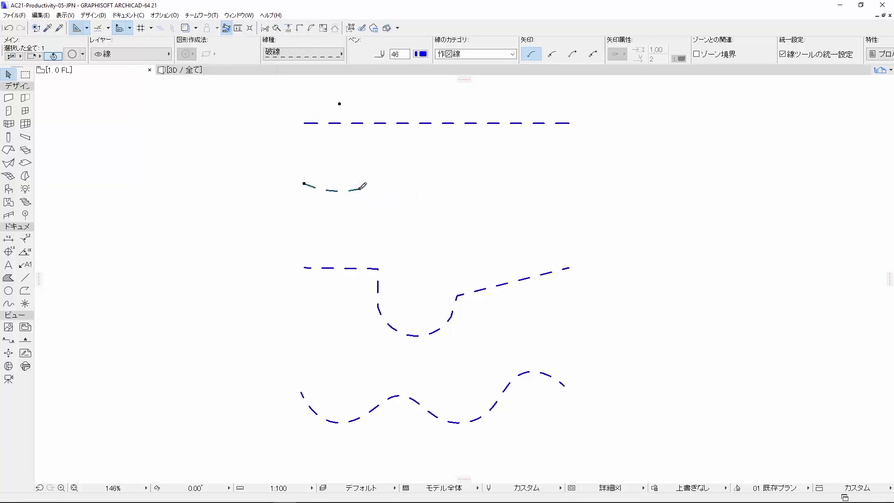
pyautogui.click(570, 181)
pyautogui.click(588, 214)
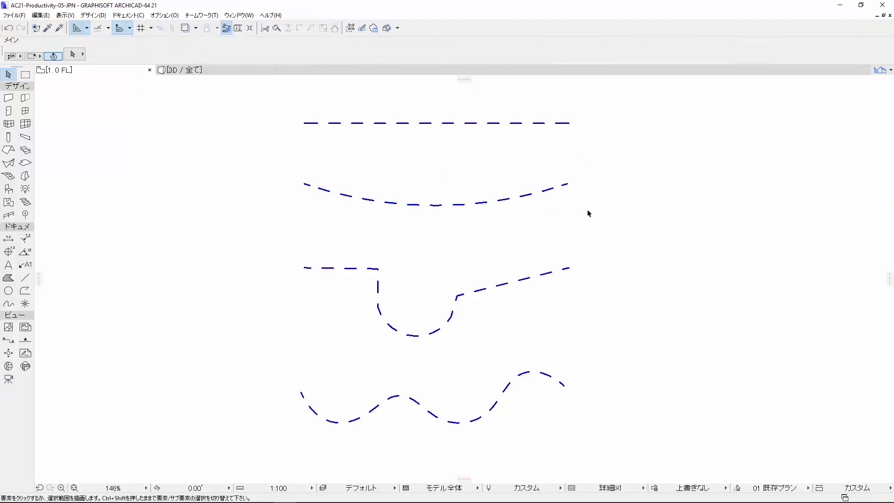
# - Stretch the top dashed line's right end level, slightly past its old end
pyautogui.click(571, 124)
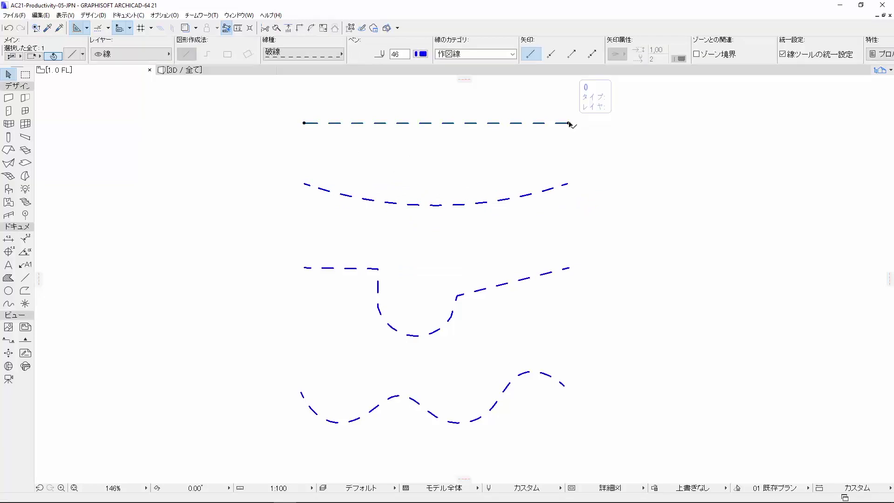
pyautogui.click(394, 153)
pyautogui.click(331, 133)
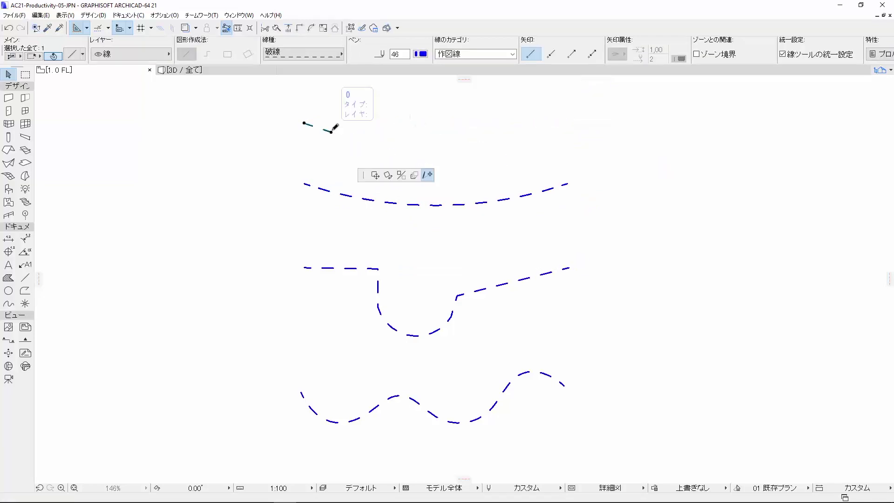
pyautogui.click(580, 120)
pyautogui.click(579, 135)
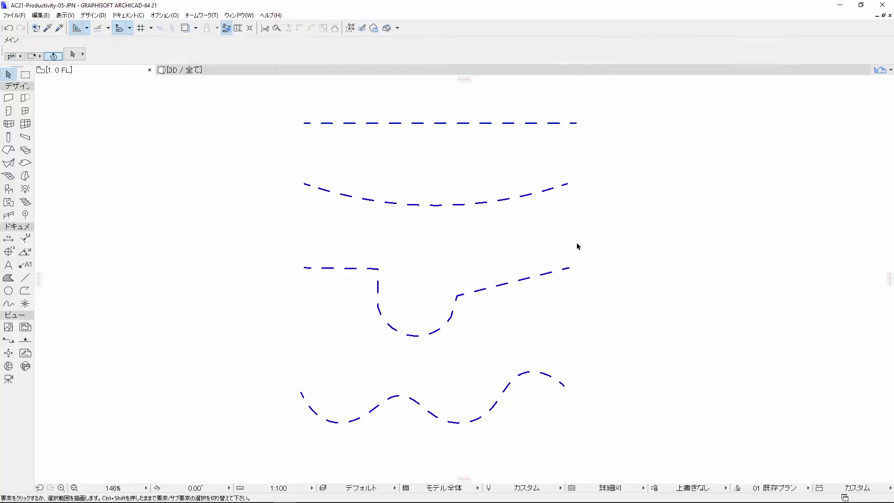
# - Change all four lines to the 点線 dotted line type
pyautogui.moveTo(589, 445); pyautogui.dragTo(306, 115)
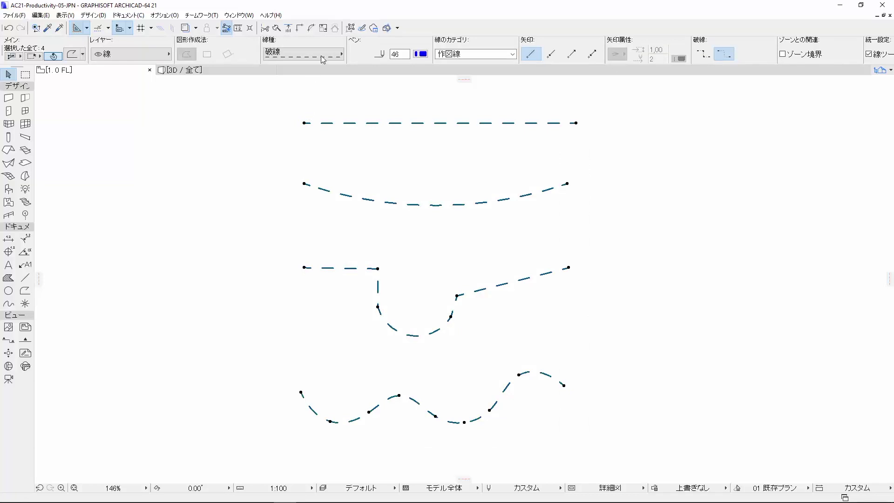
pyautogui.click(322, 56)
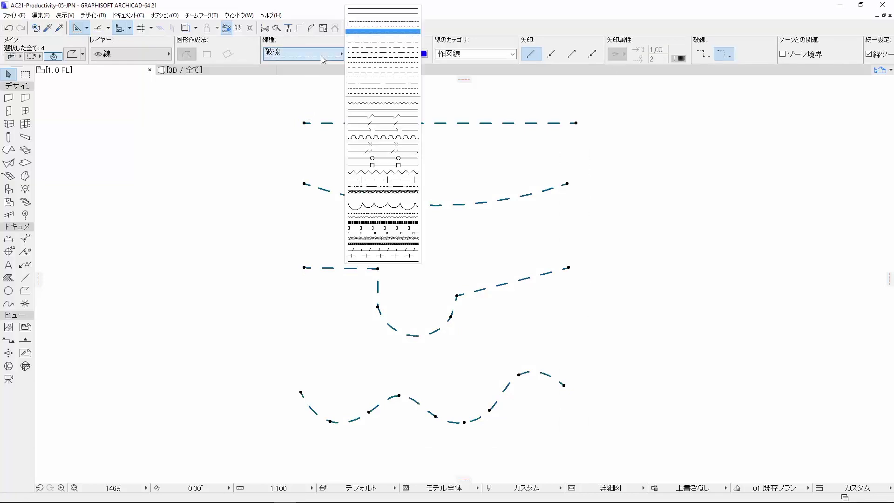
pyautogui.click(383, 21)
pyautogui.click(513, 242)
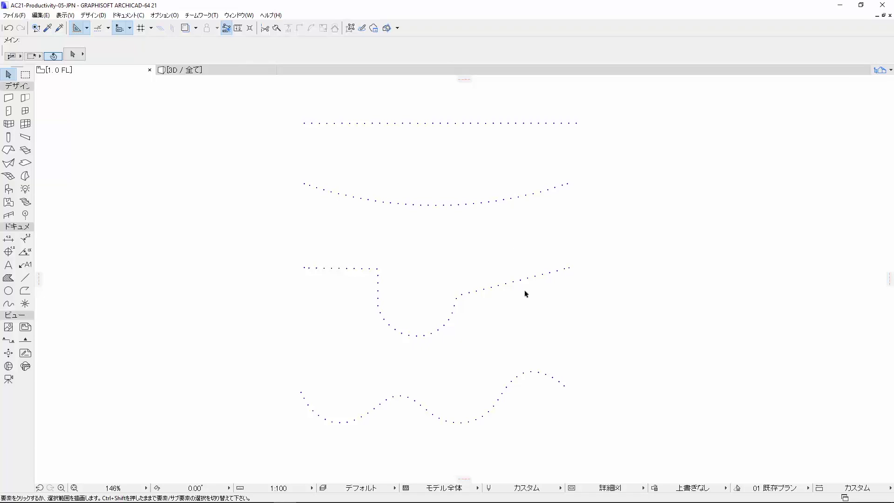
# - Reselect all four lines and switch them to the 一点鎖線 dash-dot line type
pyautogui.click(569, 397)
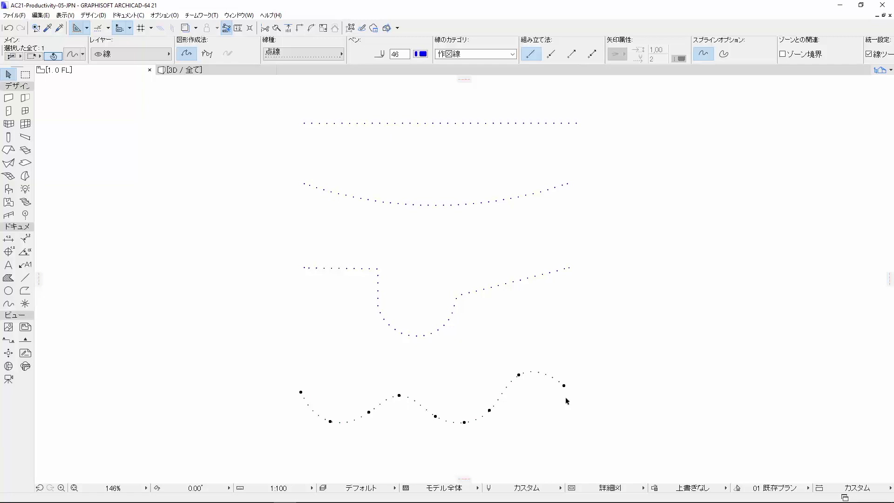
pyautogui.click(571, 435)
pyautogui.moveTo(571, 435); pyautogui.dragTo(324, 106)
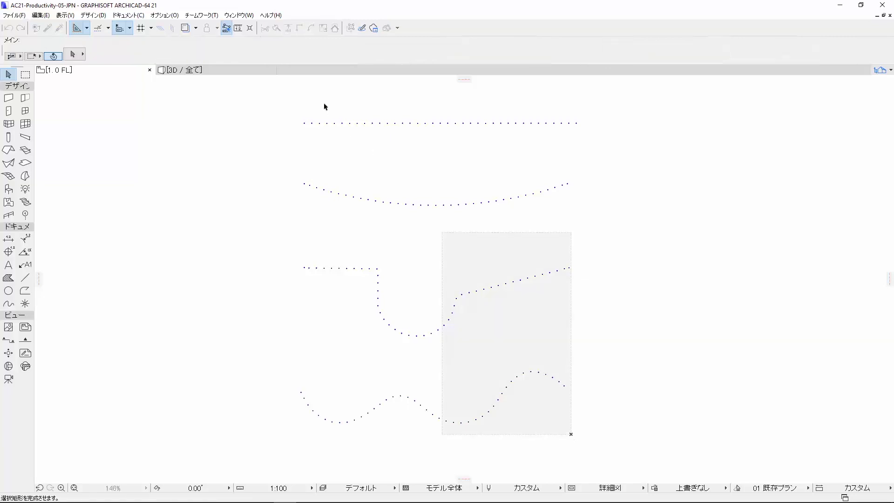
pyautogui.click(335, 54)
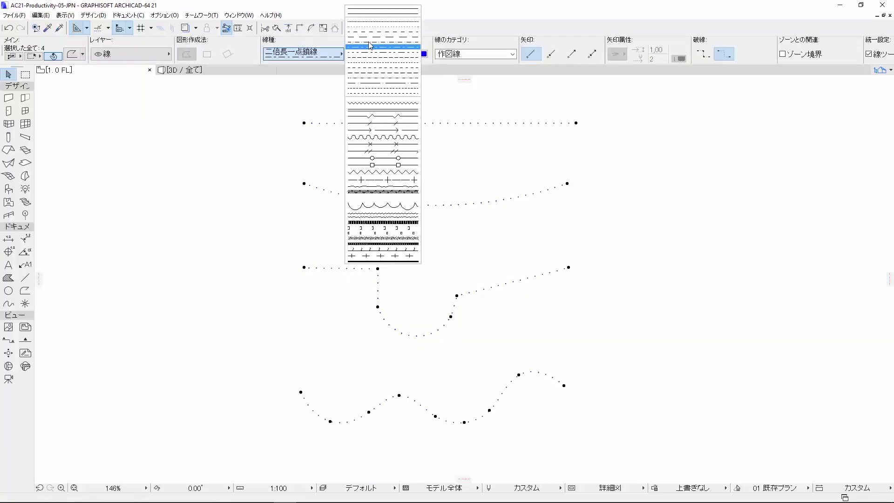
pyautogui.click(370, 45)
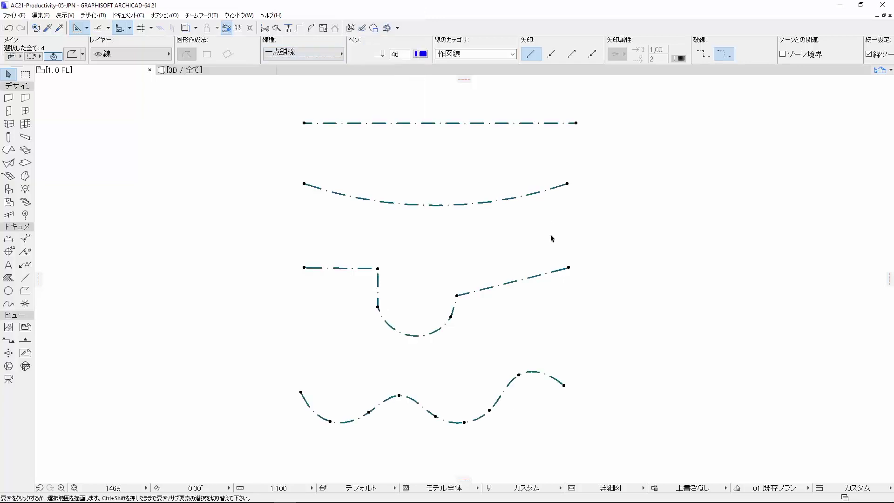
pyautogui.click(552, 239)
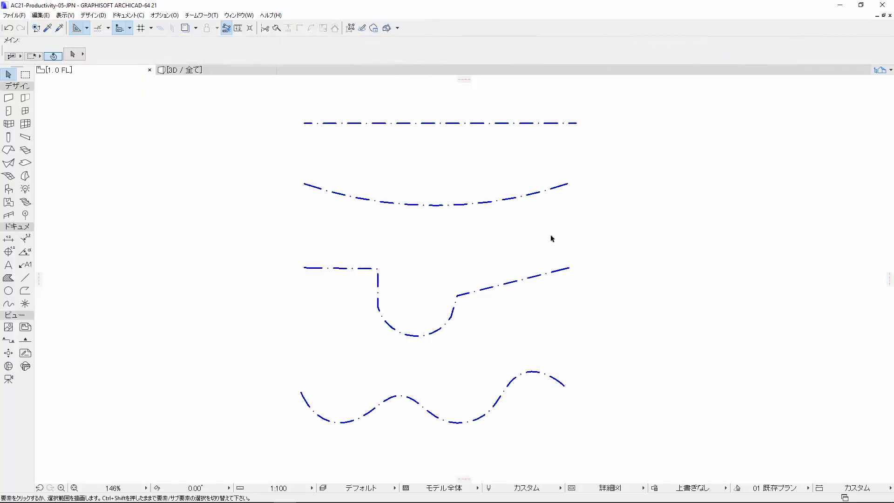
# - Shorten the dash-dot arc, then stretch it back to full length
pyautogui.click(568, 184)
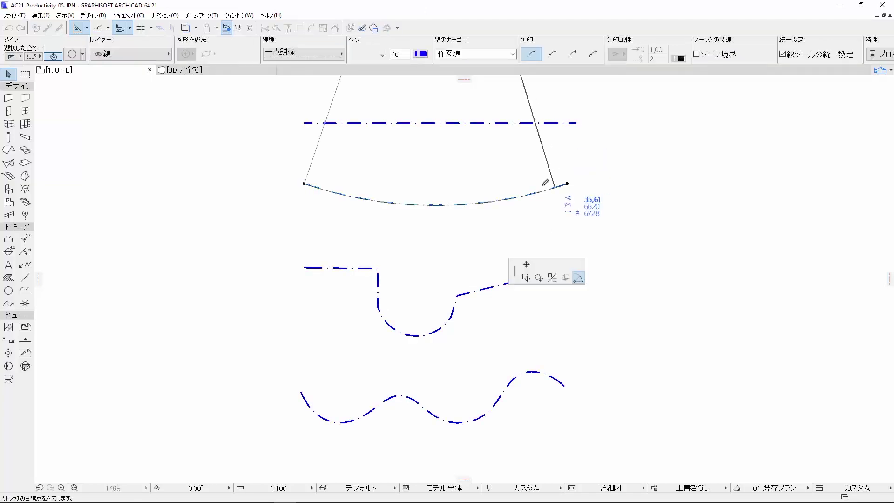
pyautogui.click(340, 193)
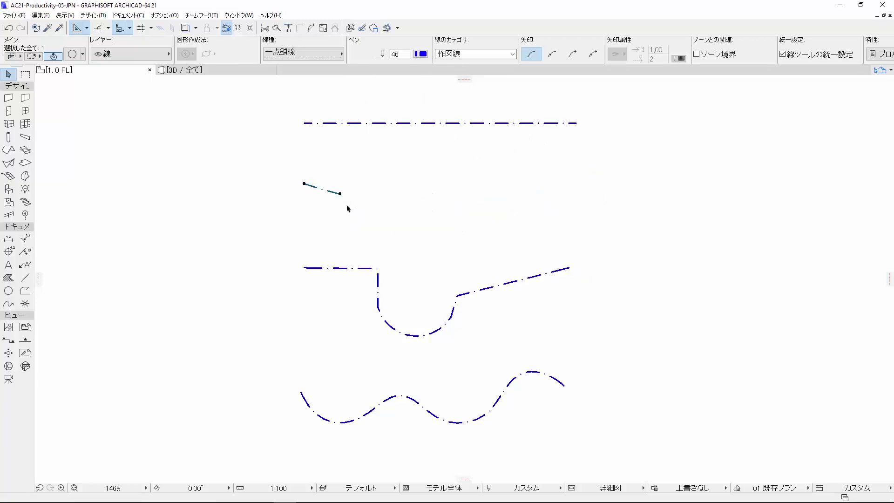
pyautogui.click(340, 194)
pyautogui.click(407, 204)
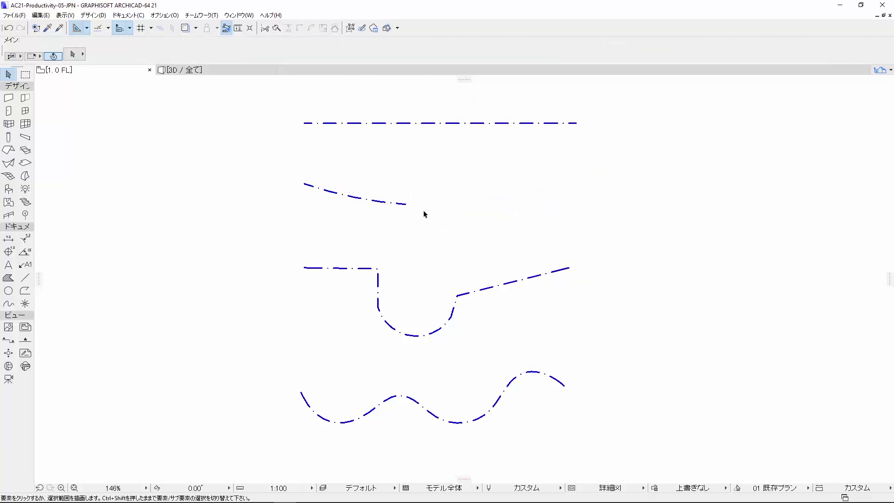
pyautogui.click(407, 204)
pyautogui.click(407, 204)
pyautogui.click(574, 181)
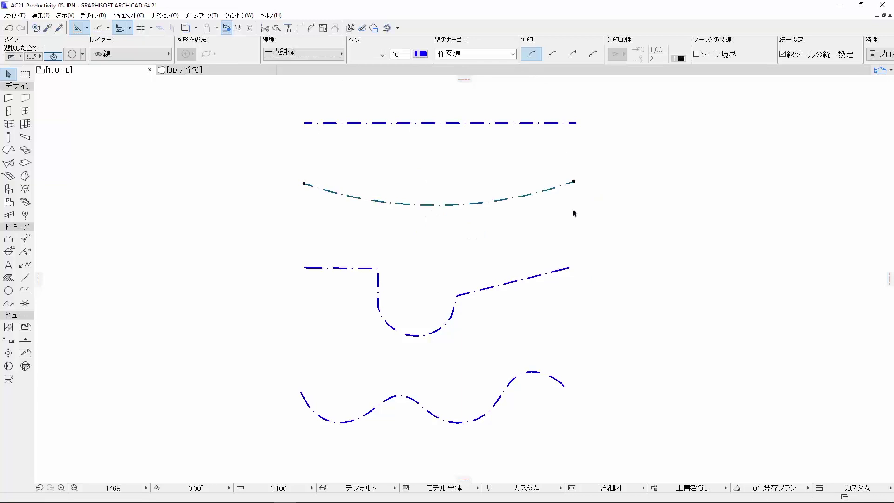
# - Stretch the bottom spline's end to a new point lower right, forming a downward hook
pyautogui.click(574, 214)
pyautogui.click(578, 395)
pyautogui.click(577, 395)
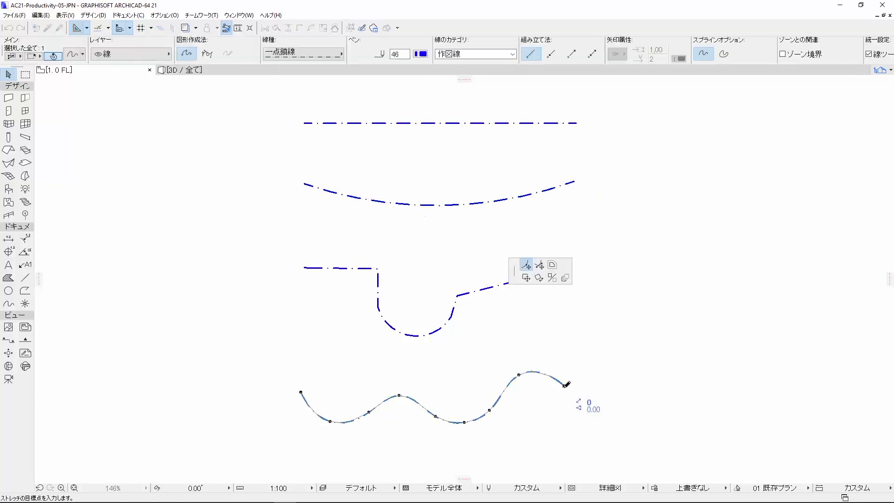
pyautogui.click(590, 417)
pyautogui.click(495, 349)
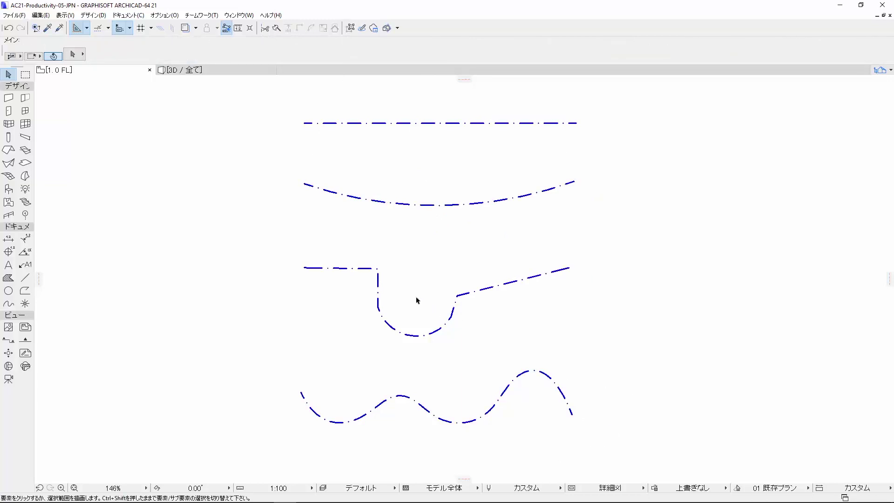
# - Zoom in to about 437% and select the dash-dot polyline with the U-shaped dip
pyautogui.scroll(2, 391, 274)
pyautogui.scroll(2, 417, 286)
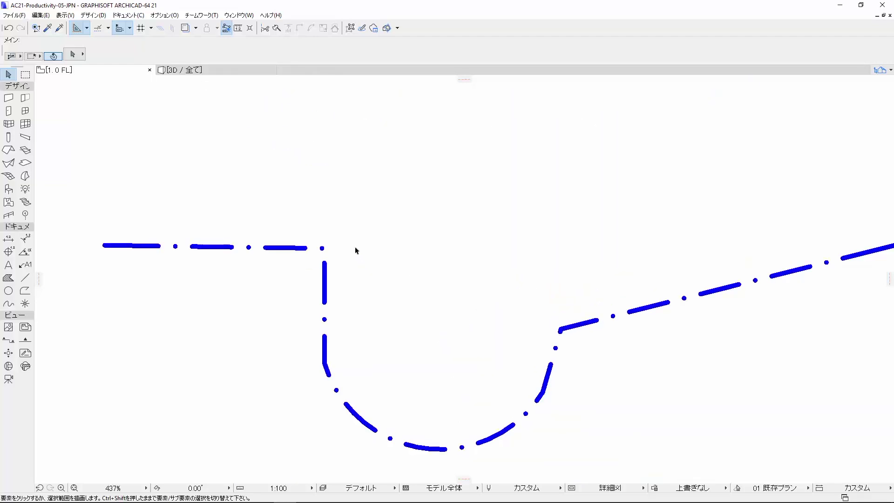
pyautogui.click(326, 278)
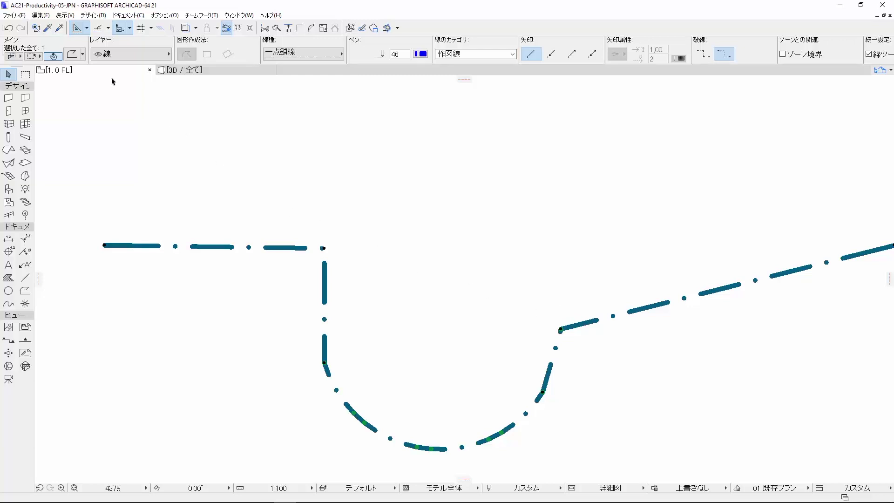
# - Open Selected Polyline Settings for the dipped polyline from the Info Box
pyautogui.click(72, 54)
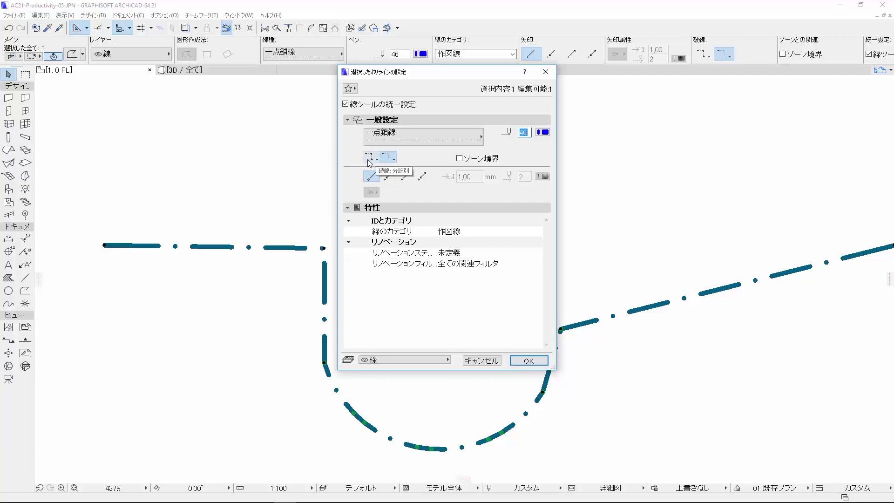
# - Set the polyline's dashes to 破線: 分節別 (by segment) and apply it
pyautogui.click(369, 163)
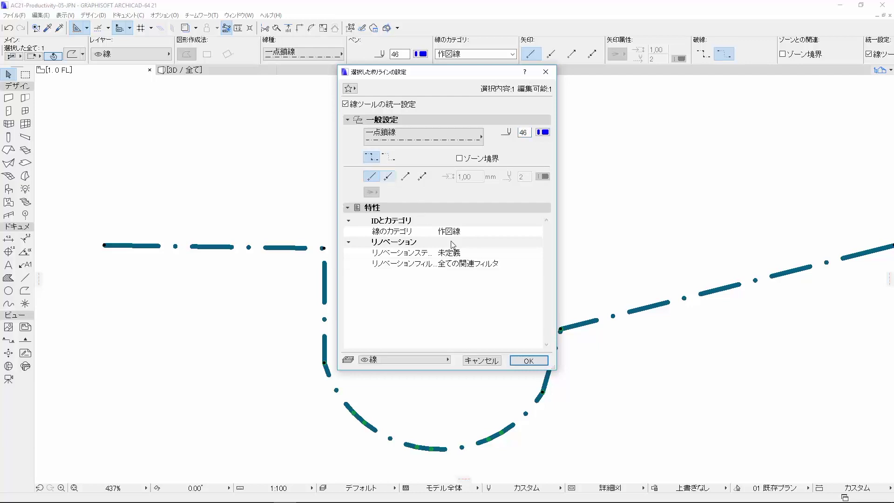
pyautogui.click(528, 361)
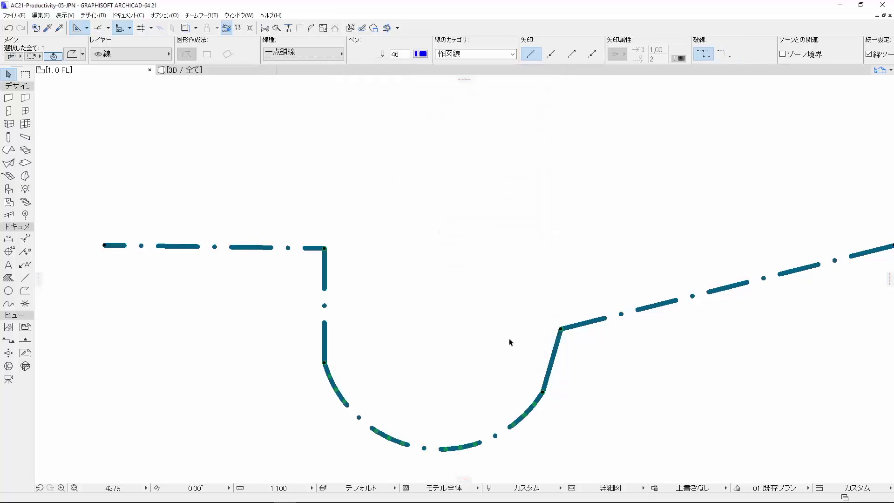
pyautogui.click(502, 334)
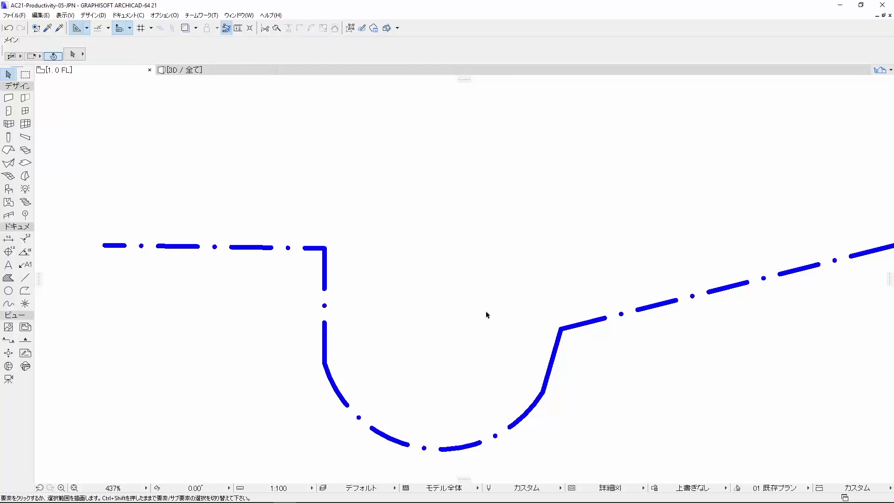
# - Reopen the dipped polyline's settings and try the 実線 and 円 line types
pyautogui.click(324, 263)
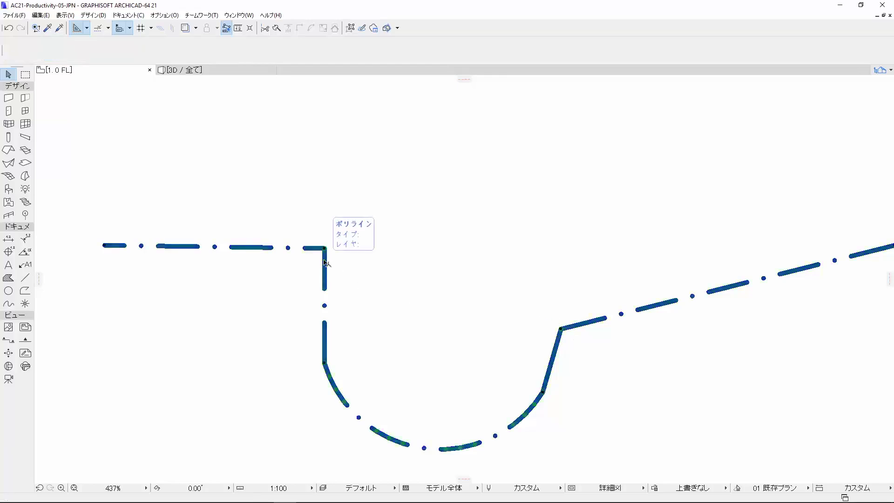
pyautogui.click(74, 56)
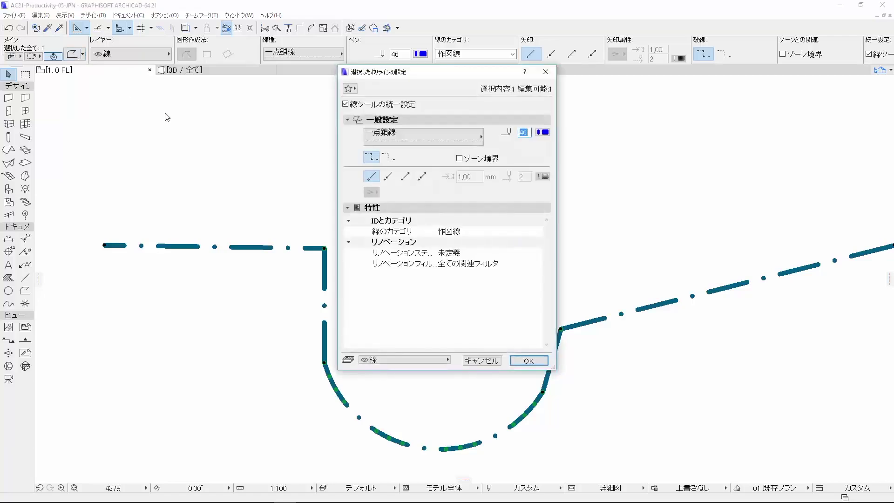
pyautogui.click(472, 141)
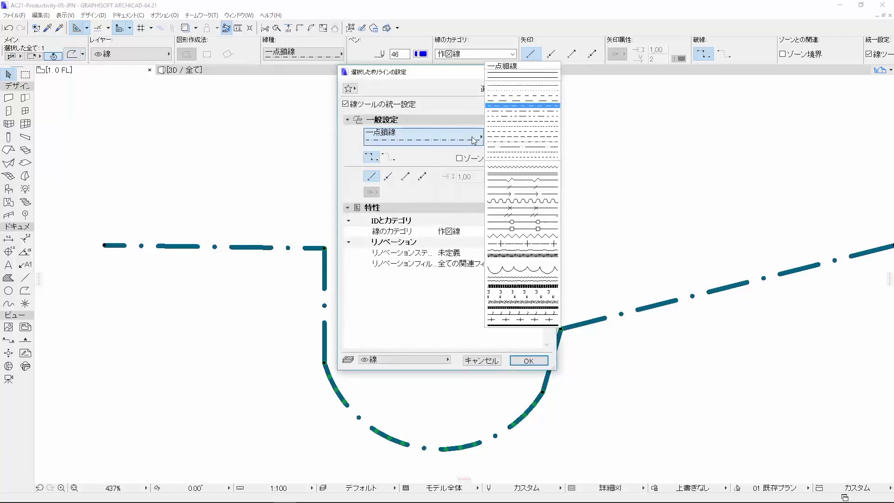
pyautogui.click(523, 72)
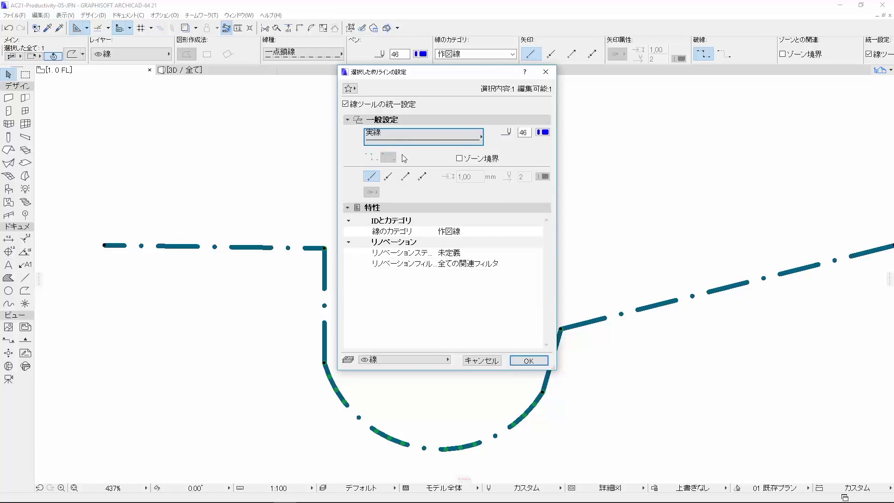
pyautogui.click(404, 138)
pyautogui.click(505, 222)
# - Apply the JW点線2 dashed line type to the polyline and select the slab
pyautogui.click(400, 137)
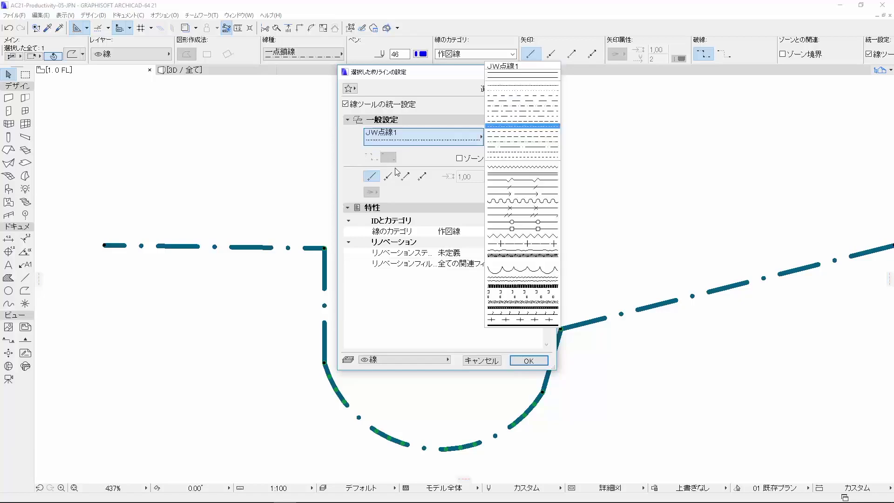
pyautogui.click(521, 133)
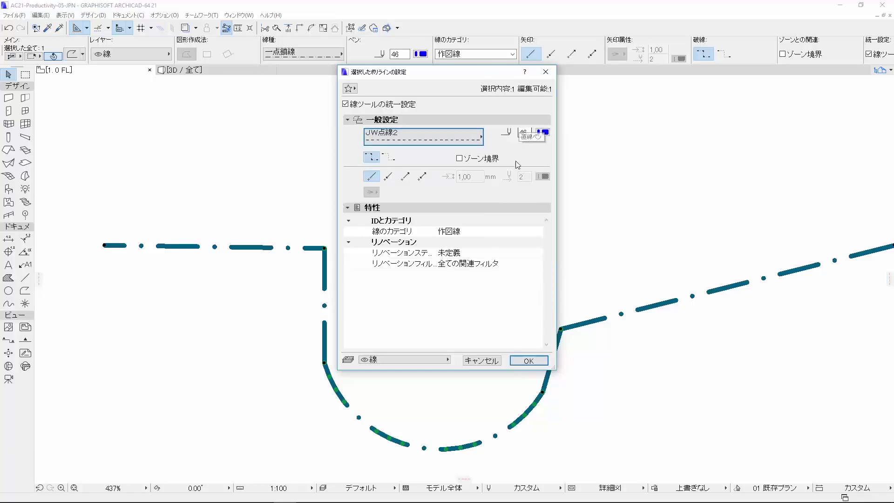
pyautogui.click(526, 361)
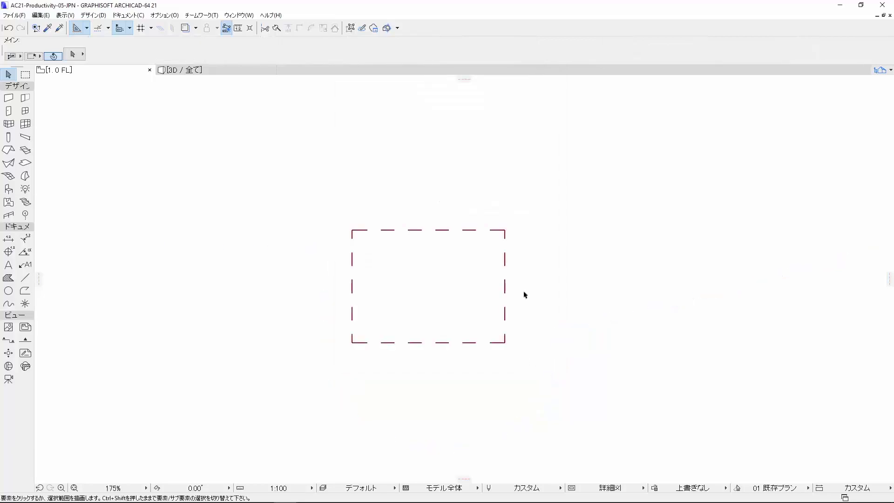
pyautogui.click(486, 298)
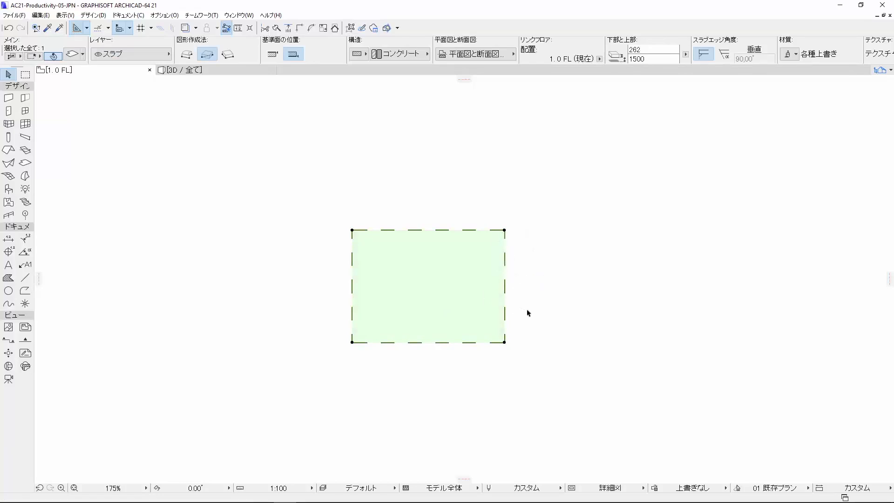
# - Enlarge the slab by offsetting all of its edges outward
pyautogui.click(505, 230)
pyautogui.click(552, 264)
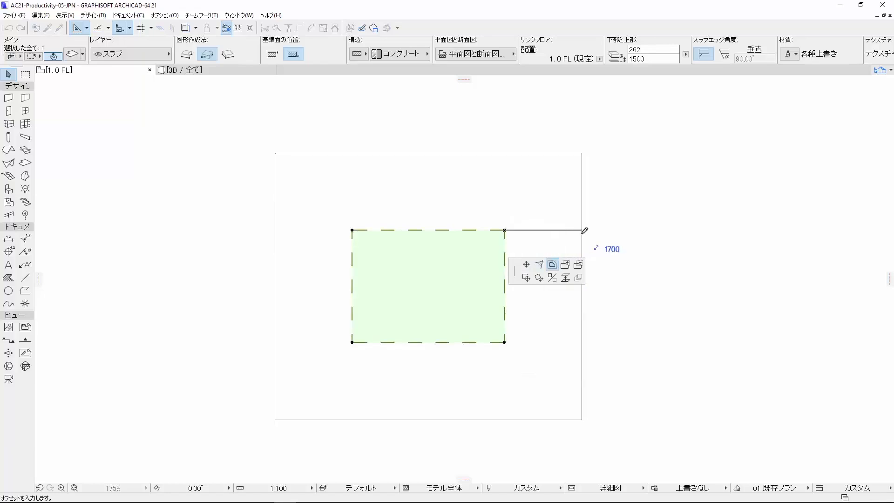
pyautogui.click(579, 230)
# - Arch the slab's right edge outward and lower its top-right corner to slope the top edge
pyautogui.click(576, 255)
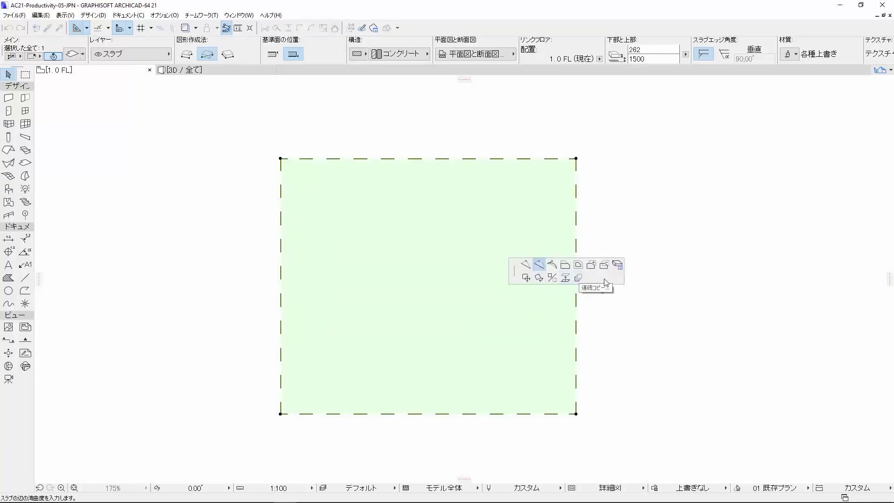
pyautogui.click(640, 283)
pyautogui.click(576, 159)
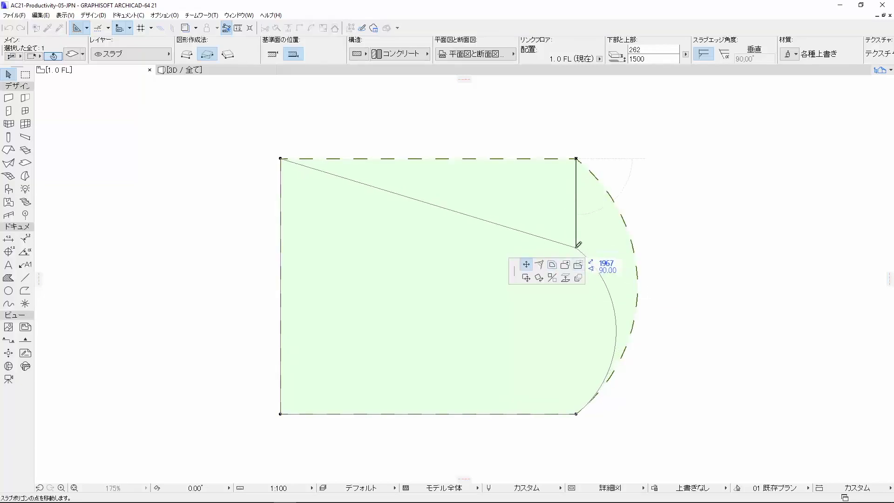
pyautogui.click(565, 242)
# - Cut a rectangular hole inside the slab, then reselect the slab
pyautogui.click(588, 266)
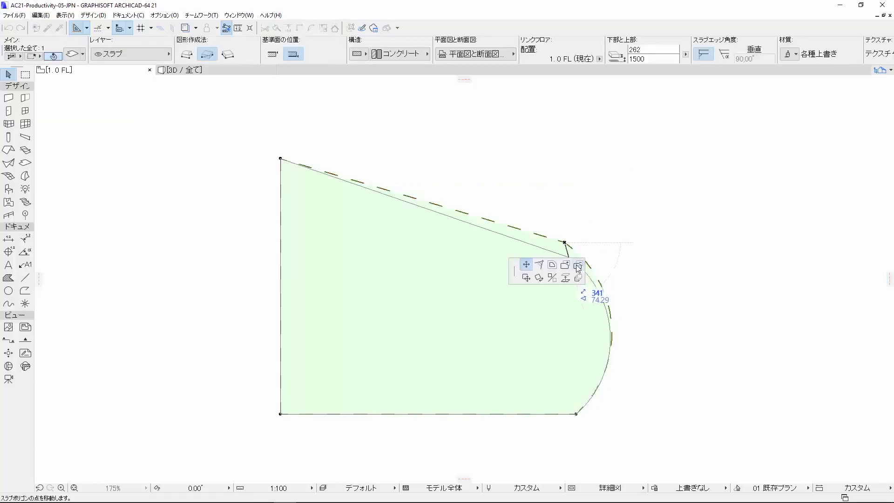
pyautogui.click(577, 267)
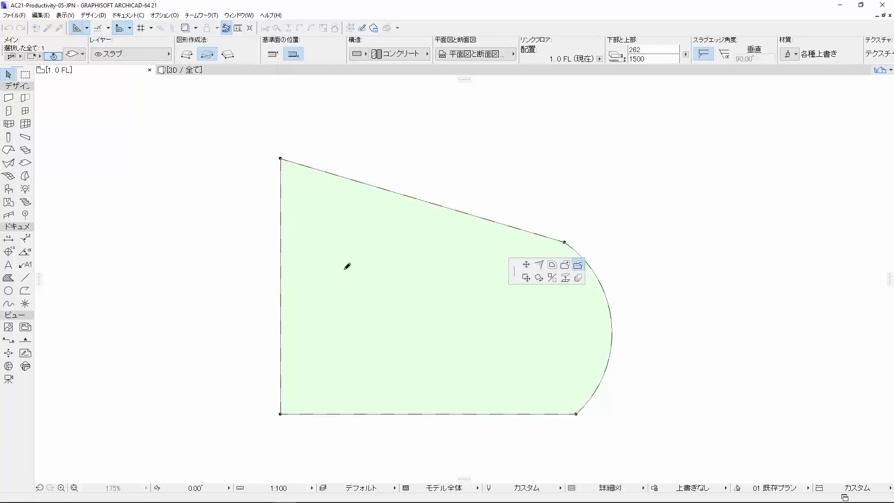
pyautogui.click(344, 270)
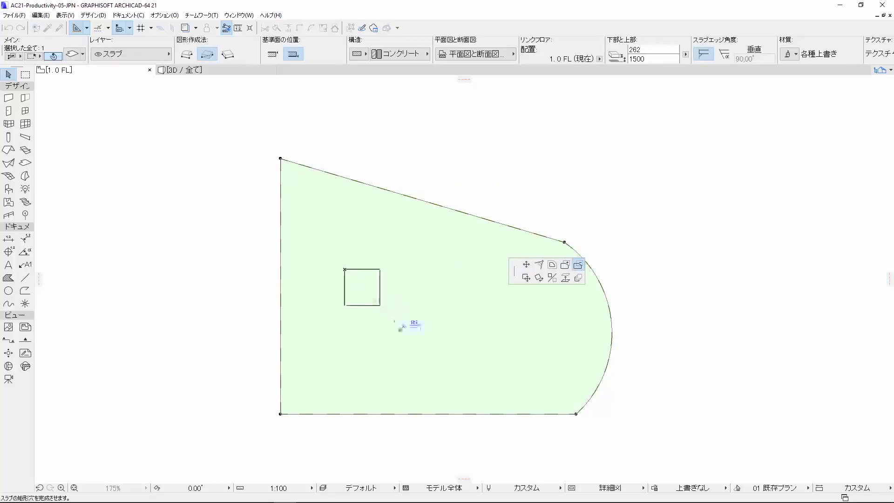
pyautogui.click(423, 372)
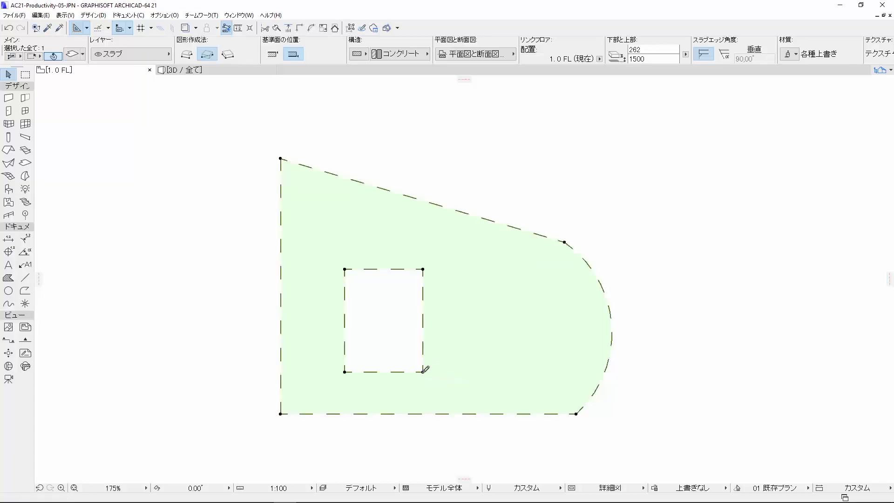
pyautogui.click(401, 358)
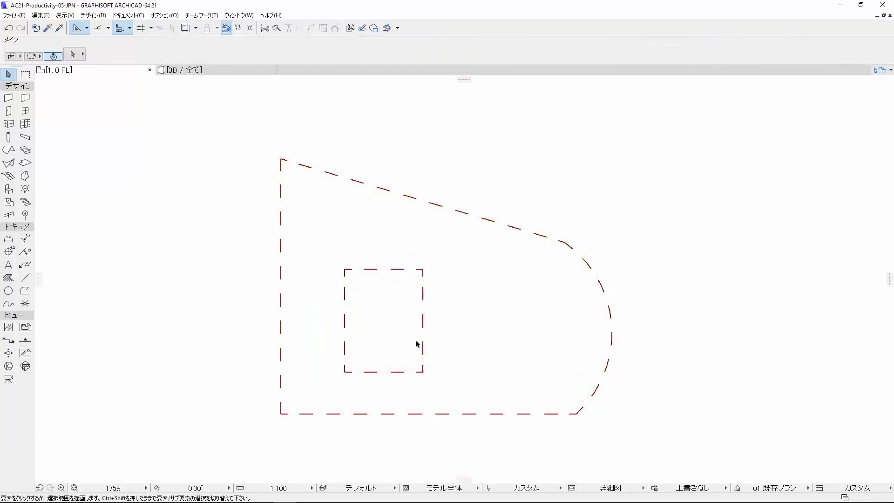
pyautogui.click(422, 348)
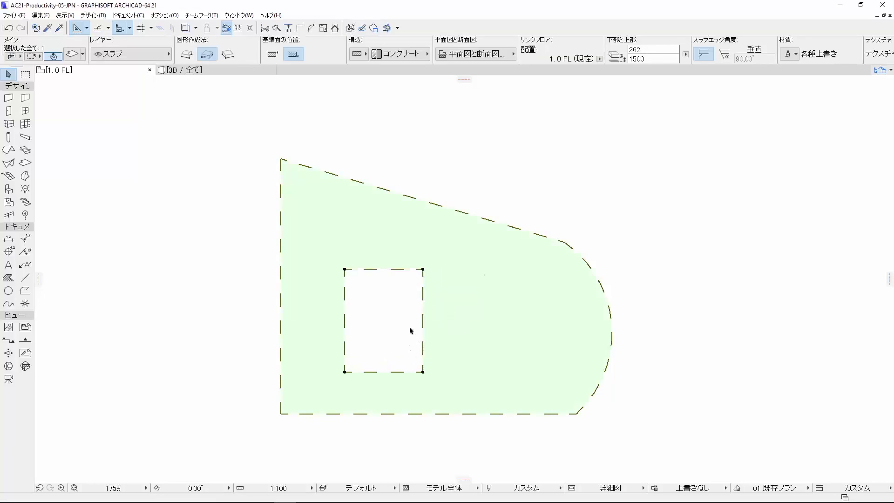
# - Curve the hole's top edge upward into an arch and deselect the slab
pyautogui.click(378, 270)
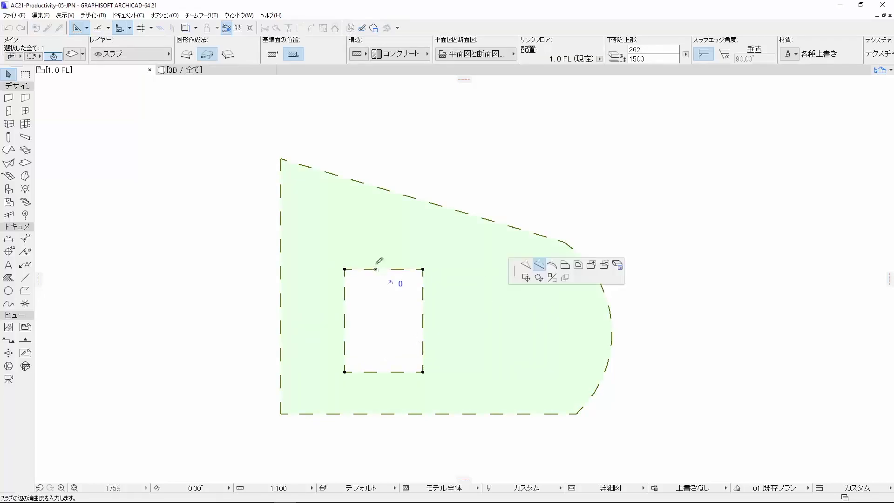
pyautogui.click(389, 242)
pyautogui.click(392, 302)
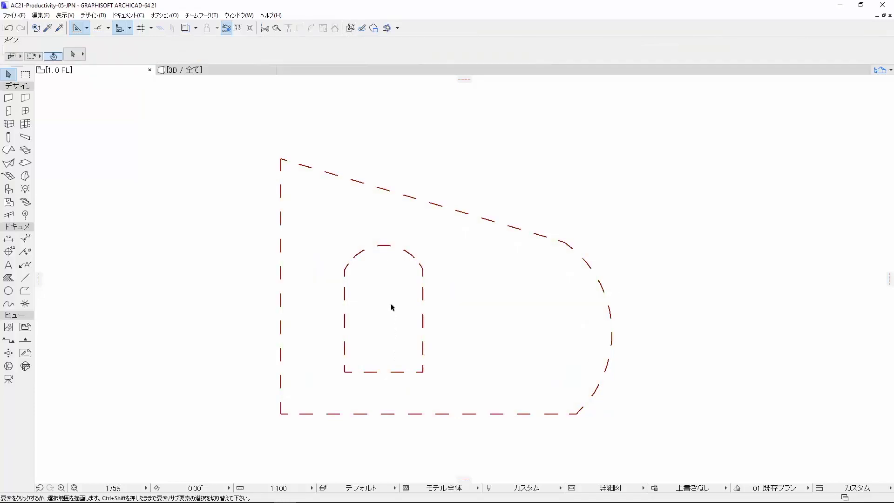